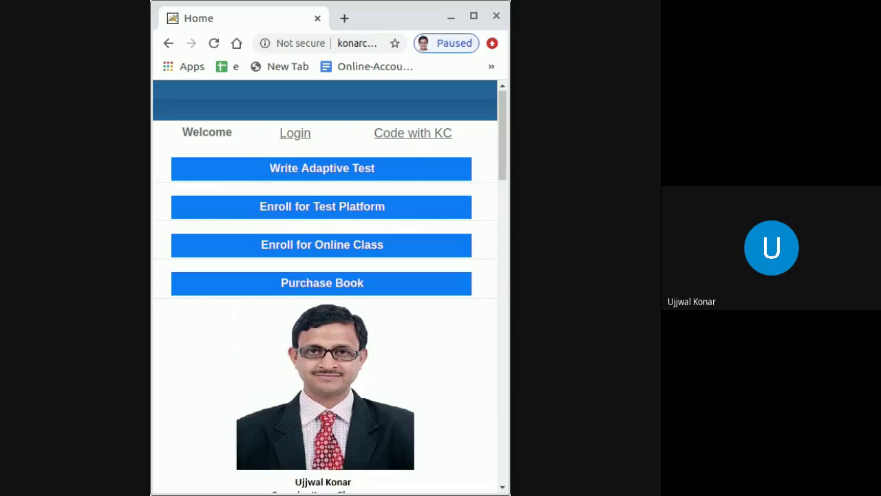
# Open the login page and enter the student's user ID and current password in the Log On form.
pyautogui.click(298, 137)
pyautogui.click(293, 153)
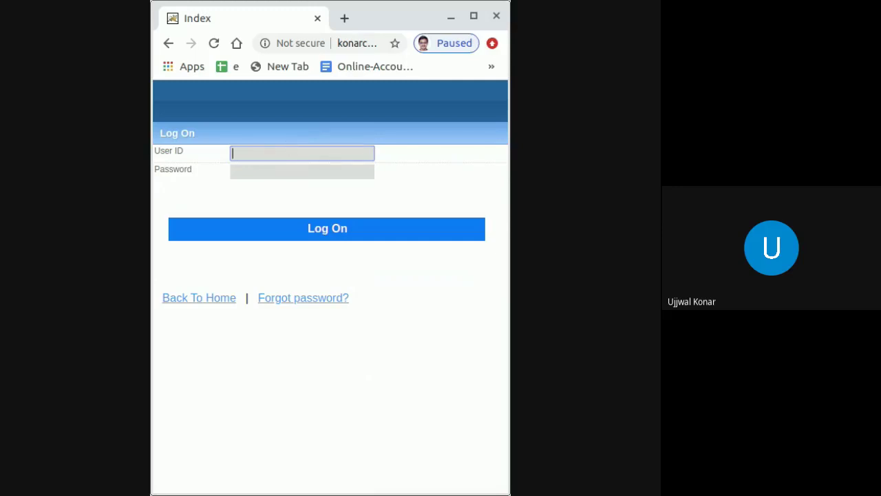
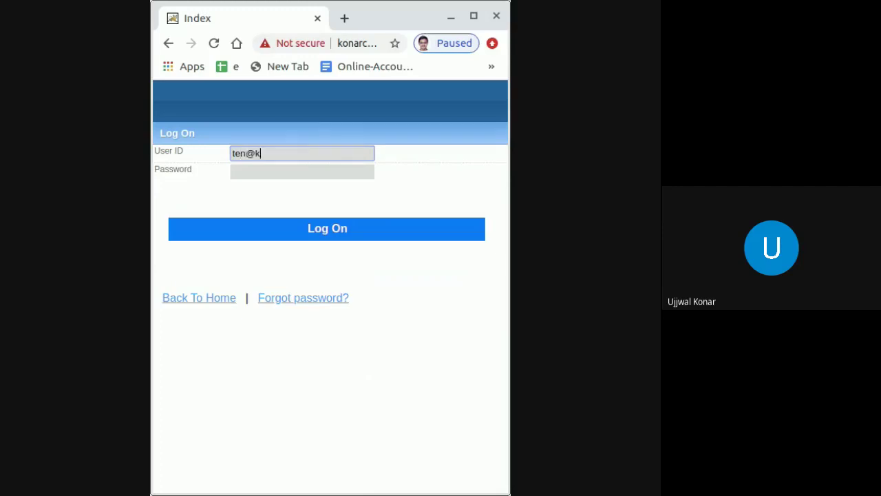
pyautogui.click(290, 172)
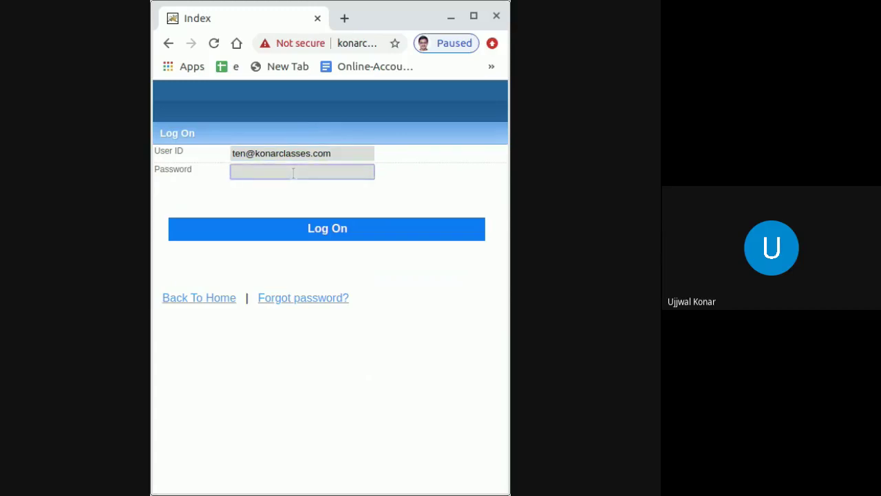
pyautogui.write('••••')
# Submit the login, tick 'I Accept Copy Right.', and enter the old and new passwords.
pyautogui.click(316, 230)
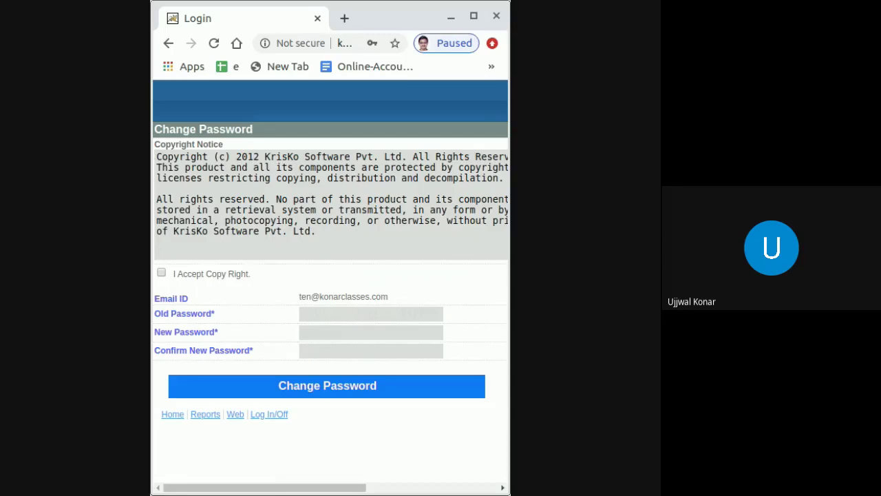
pyautogui.click(161, 273)
pyautogui.click(320, 313)
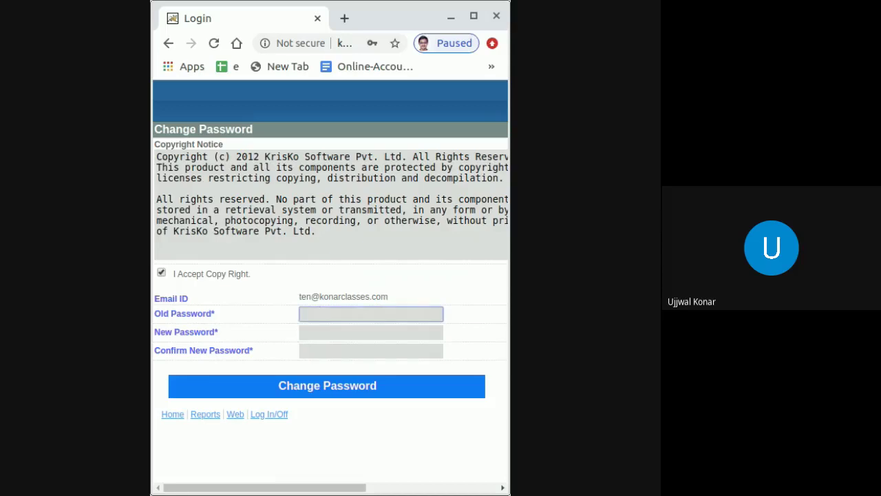
pyautogui.write('••••')
pyautogui.click(321, 333)
pyautogui.write('a*******')
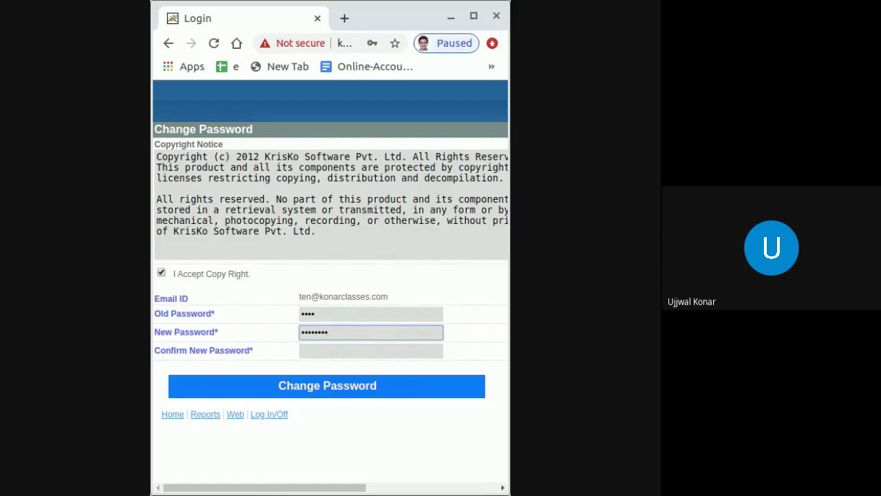
pyautogui.click(318, 350)
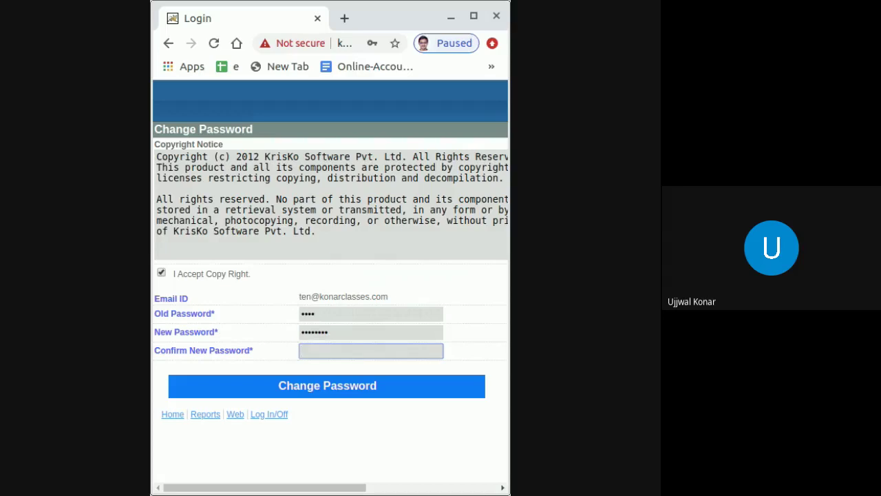
# Retype the new password in Confirm New Password and recheck the old, new and confirmation entries.
pyautogui.moveTo(157, 314); pyautogui.dragTo(215, 312)
pyautogui.click(333, 314)
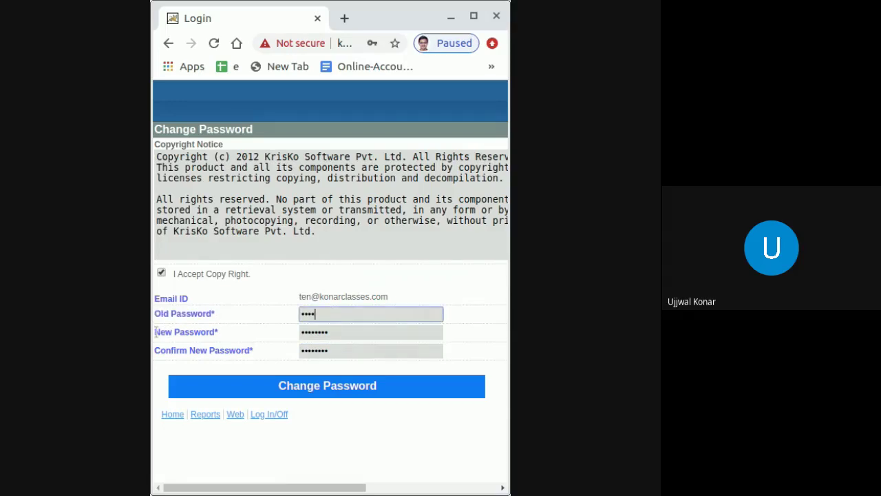
pyautogui.moveTo(156, 331); pyautogui.dragTo(210, 331)
pyautogui.click(344, 332)
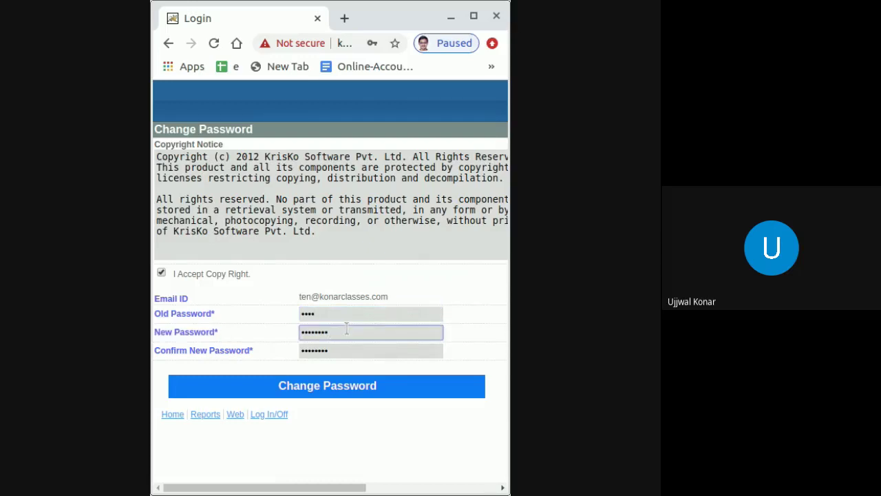
pyautogui.moveTo(157, 352); pyautogui.dragTo(255, 352)
pyautogui.click(258, 355)
pyautogui.click(336, 351)
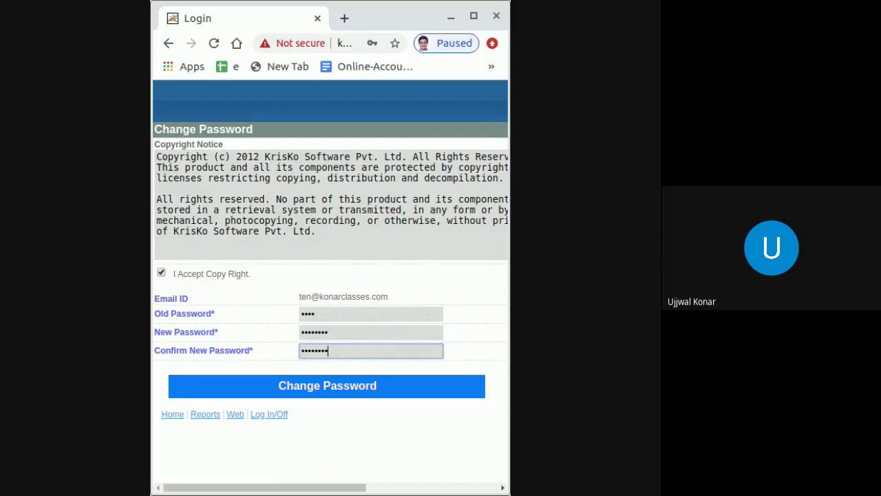
pyautogui.click(375, 414)
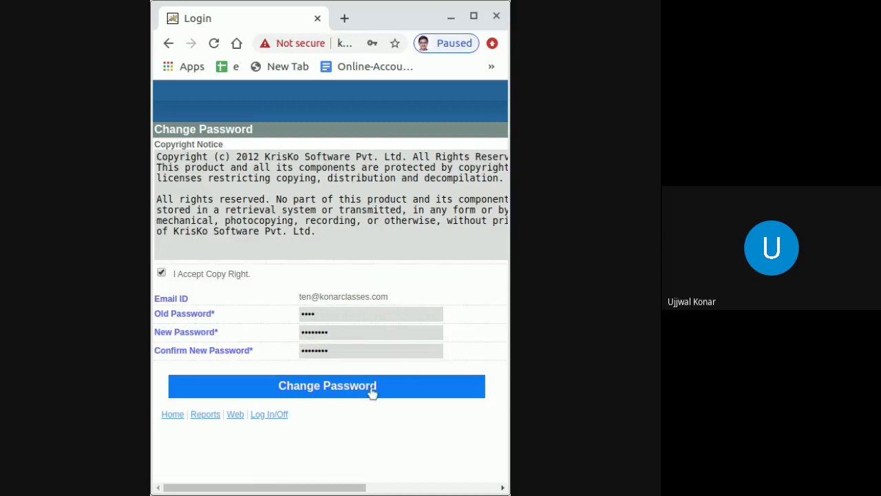
# Save the new password, log off, and log back on with the user ID and new password.
pyautogui.click(370, 389)
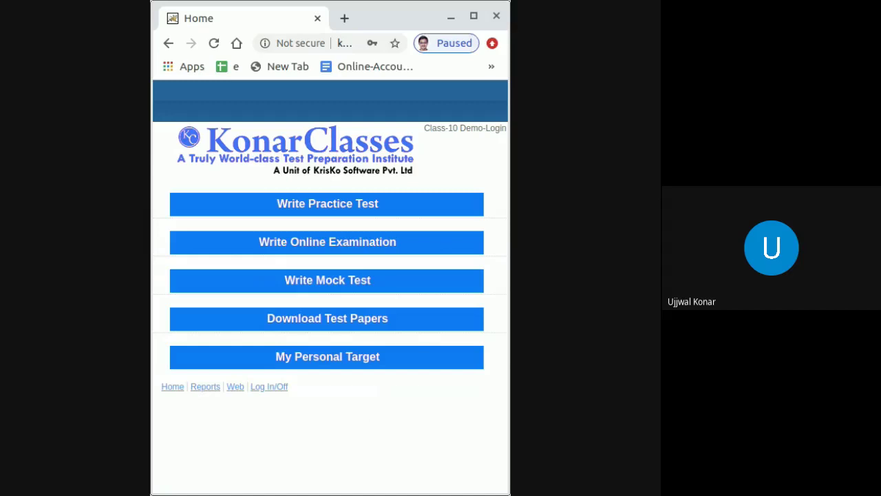
pyautogui.click(271, 389)
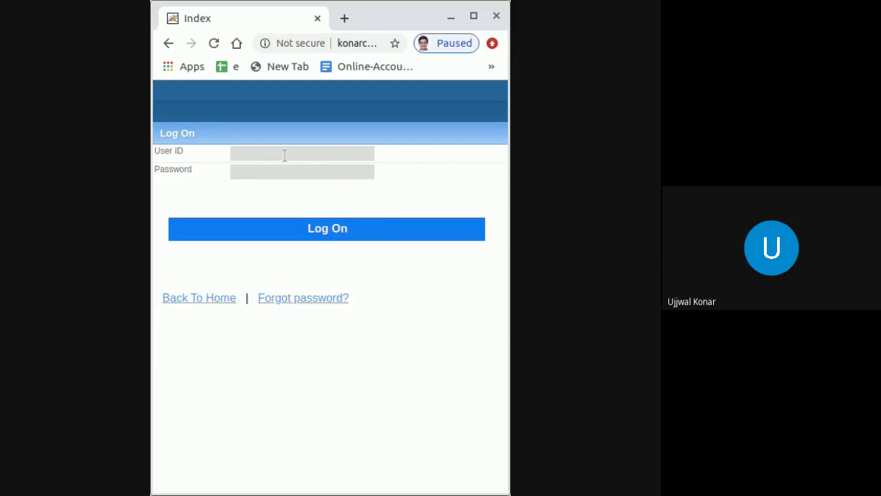
pyautogui.click(284, 155)
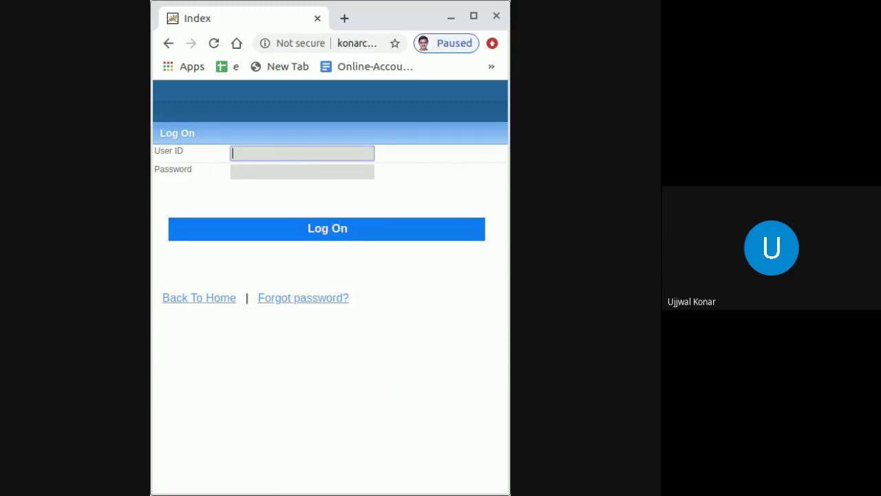
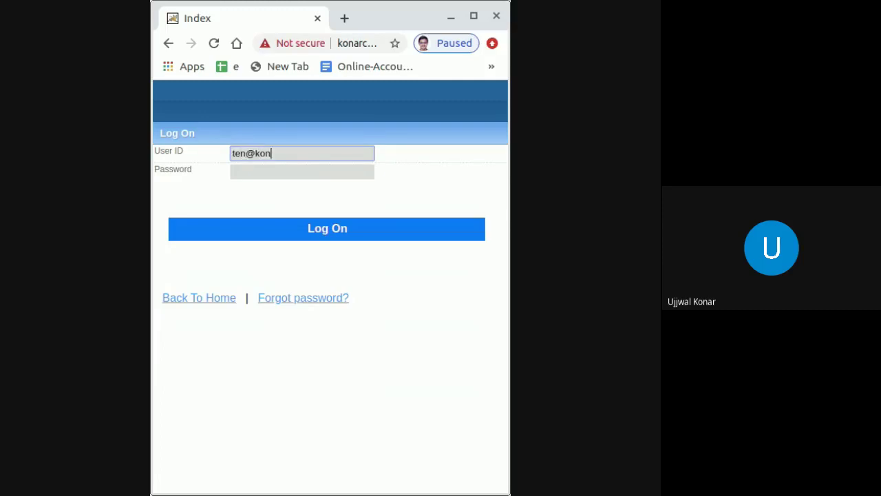
pyautogui.click(272, 172)
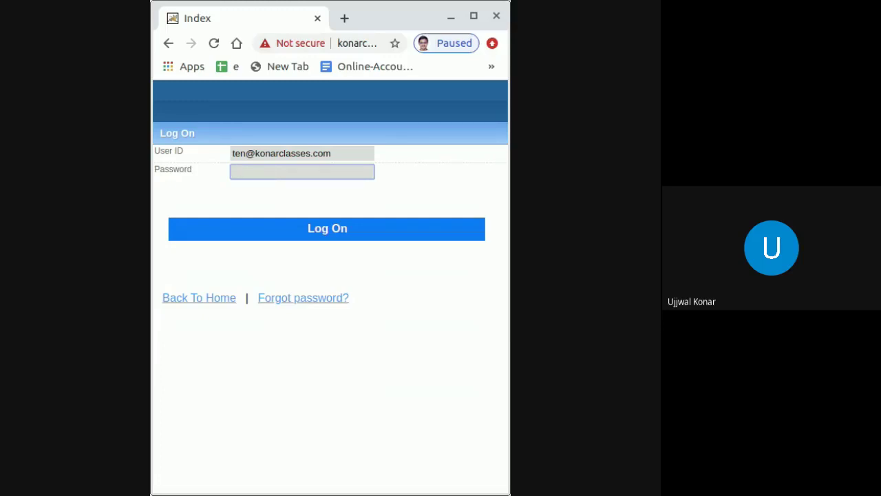
pyautogui.write('••••••••')
pyautogui.click(298, 229)
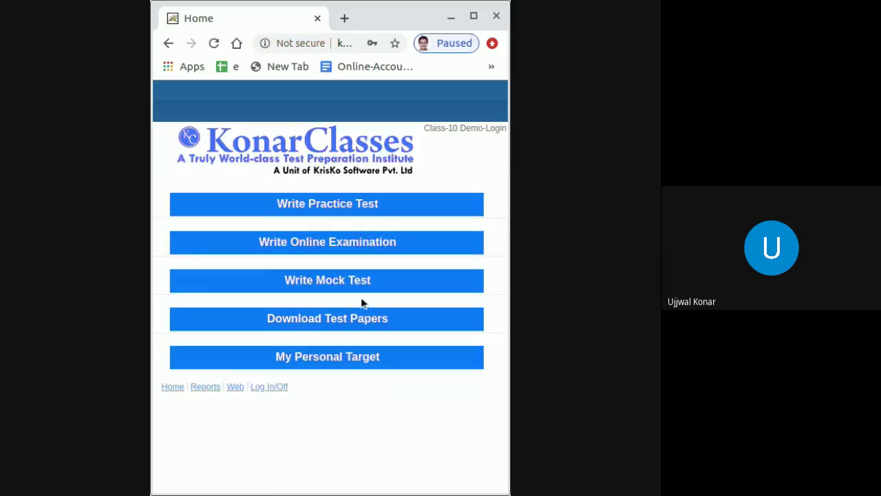